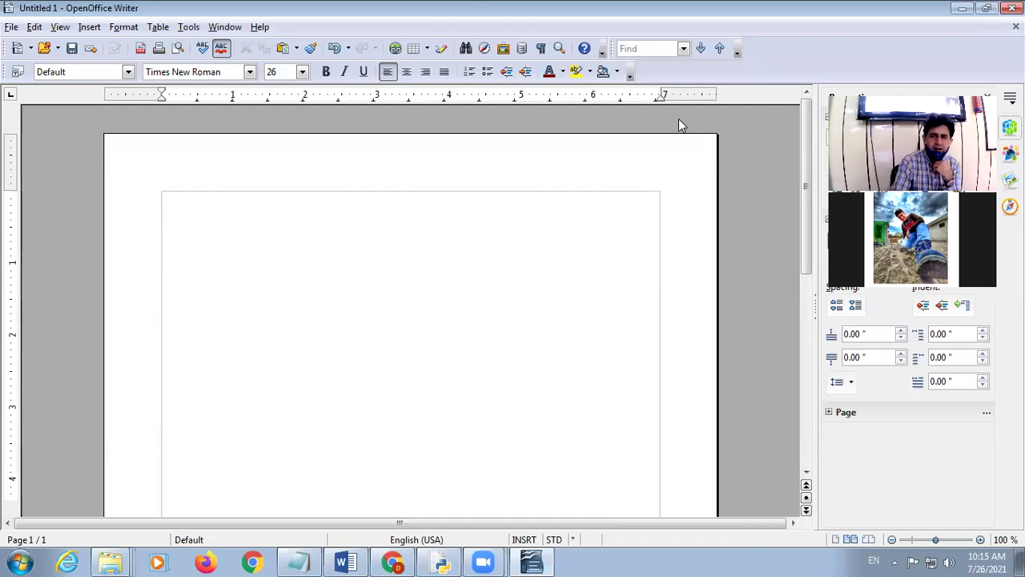
pyautogui.click(221, 223)
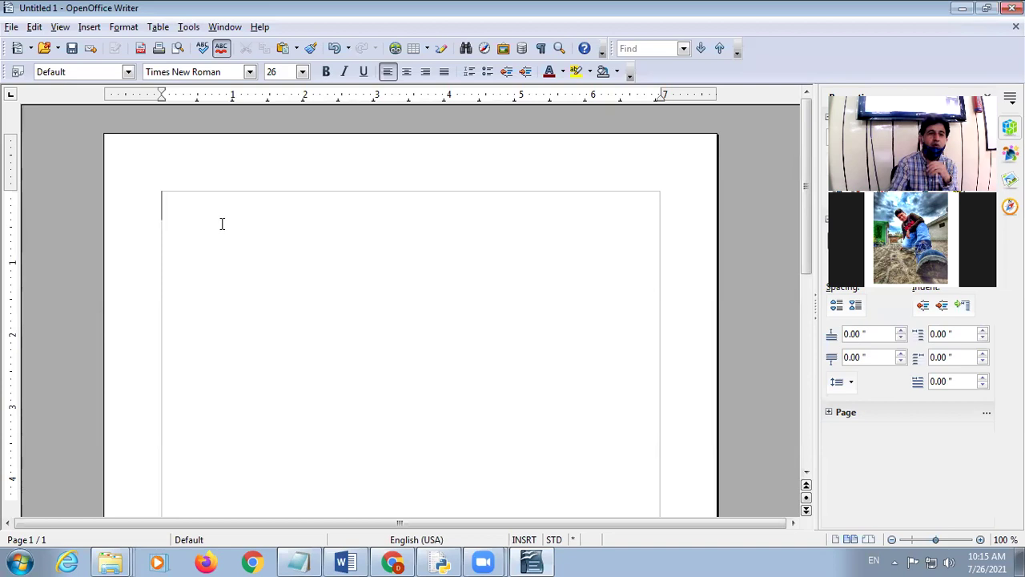
pyautogui.click(147, 32)
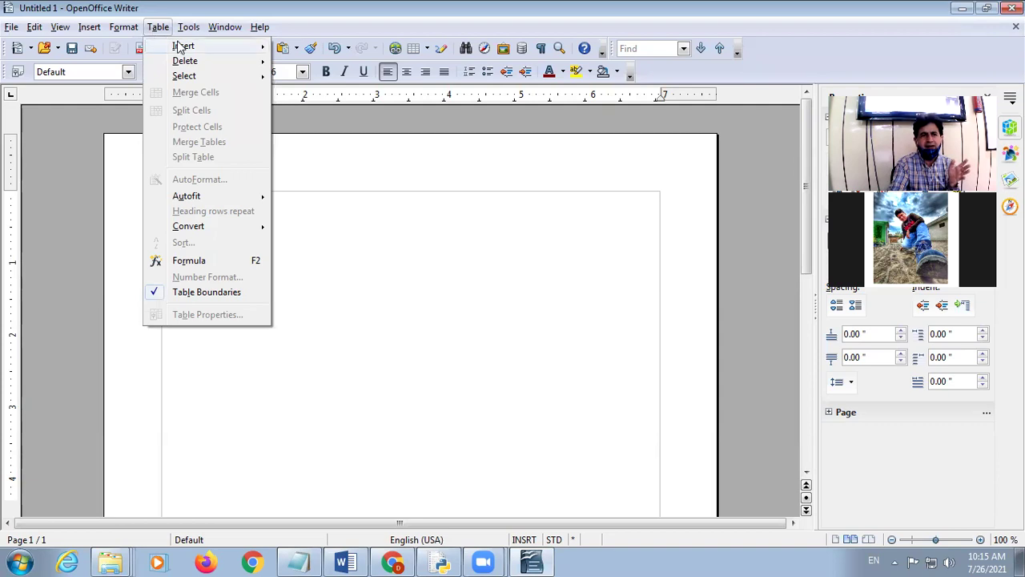
pyautogui.click(402, 266)
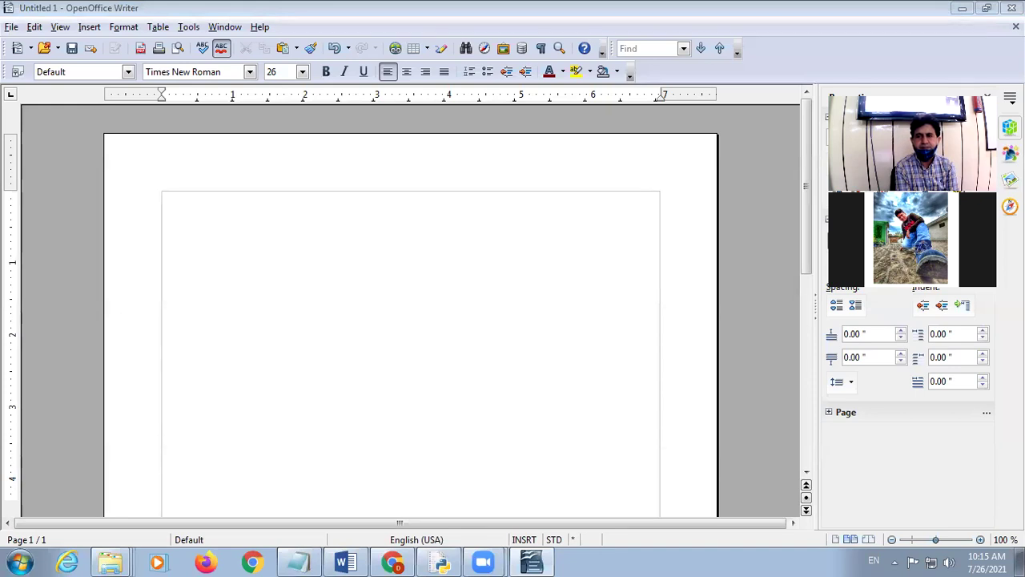
pyautogui.click(374, 217)
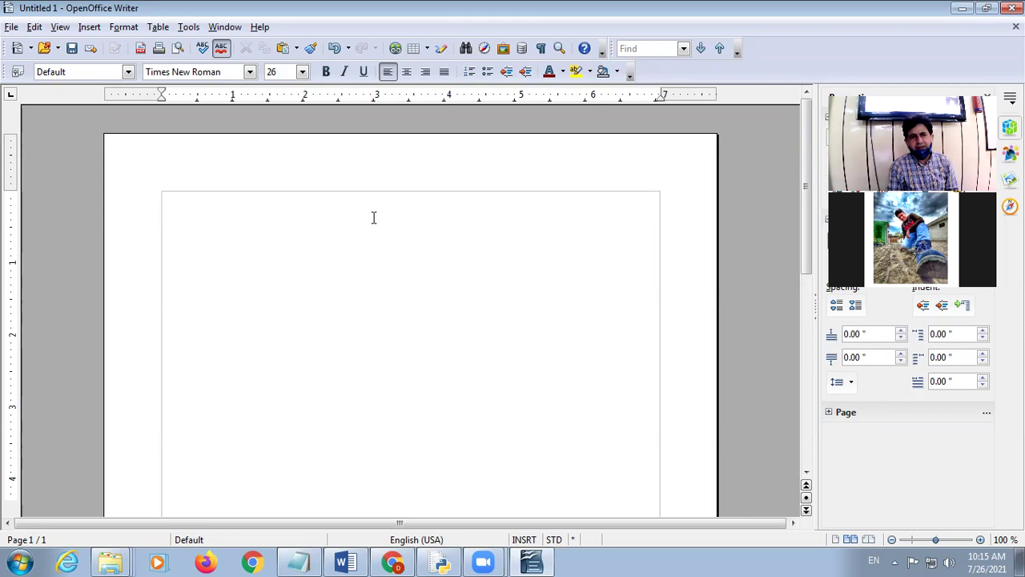
pyautogui.click(158, 27)
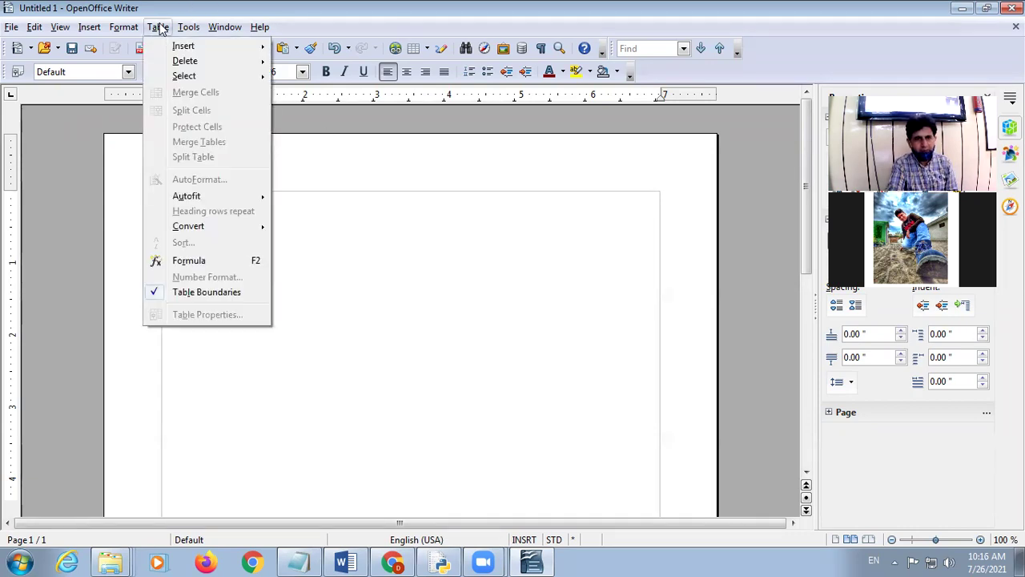
pyautogui.click(417, 11)
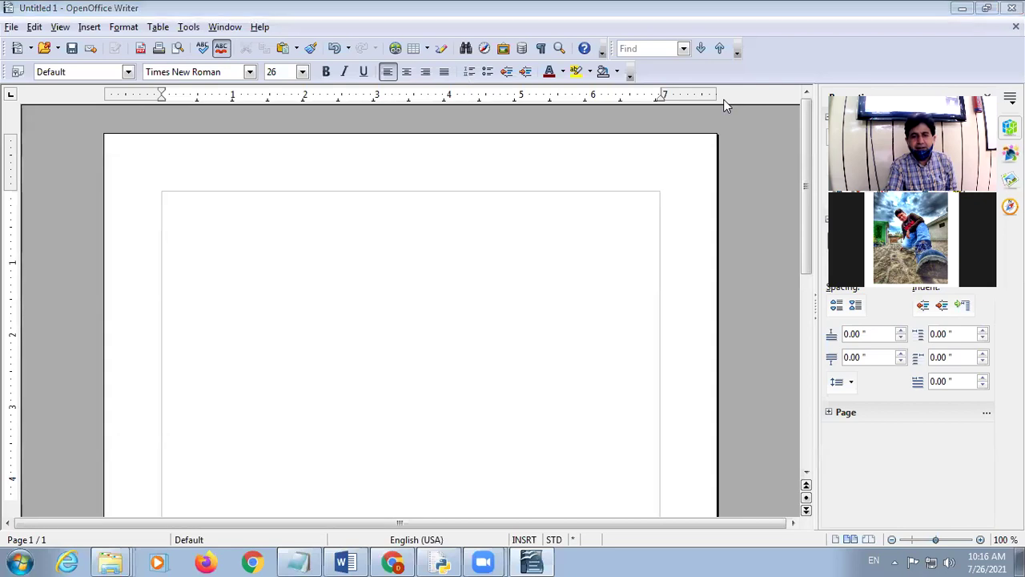
# - Insert a table with two columns and two rows at the start of the blank document
pyautogui.click(413, 48)
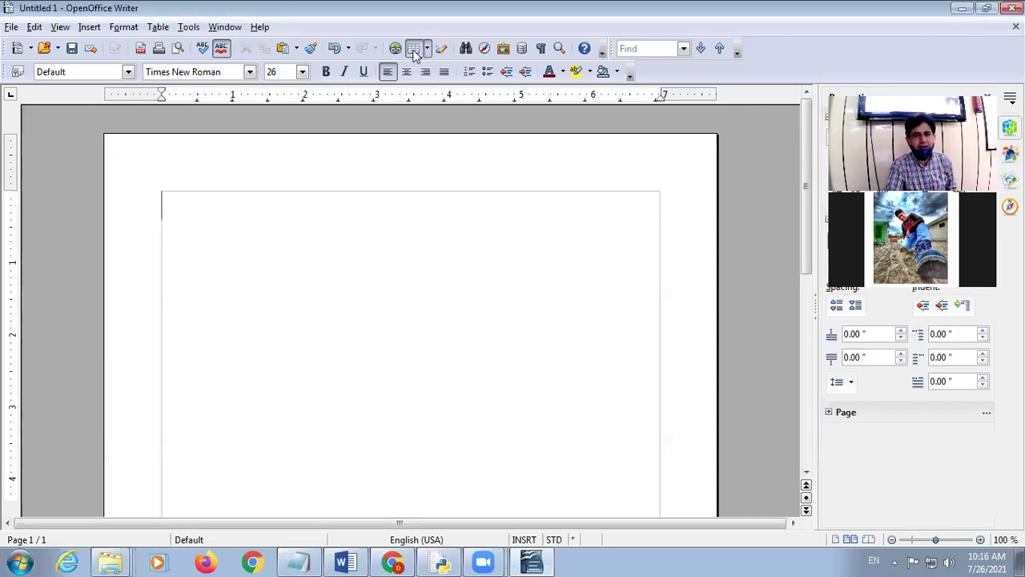
pyautogui.click(607, 172)
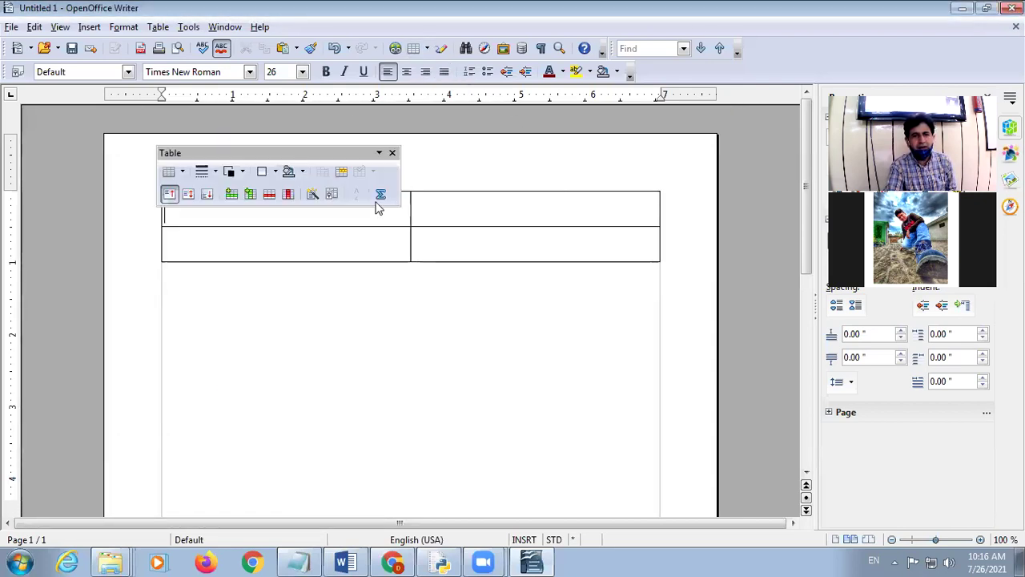
pyautogui.moveTo(206, 154); pyautogui.dragTo(217, 122)
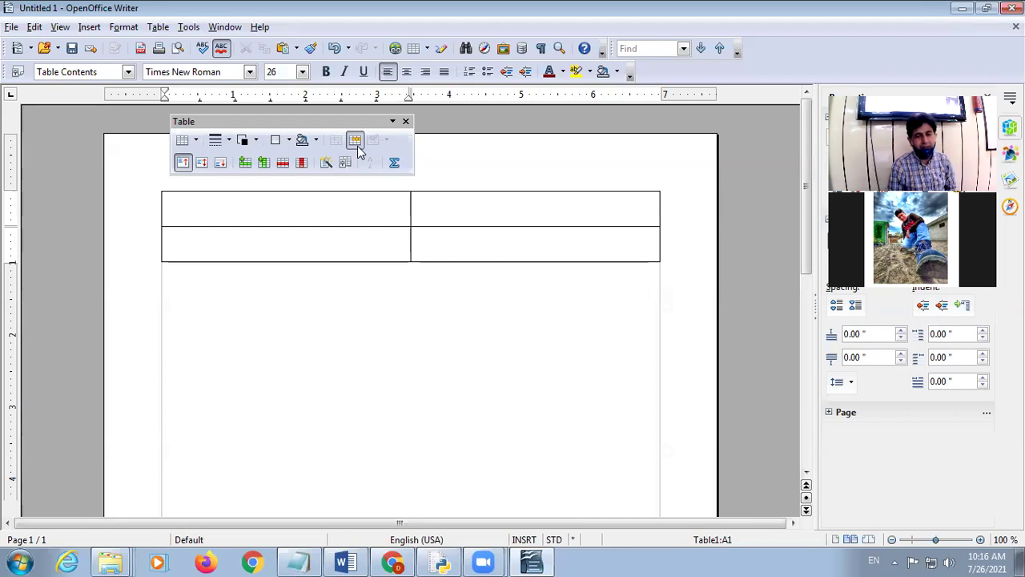
# - Examine the row options offered for the first cell of the table
pyautogui.click(158, 27)
pyautogui.moveTo(240, 62)
pyautogui.click(350, 205)
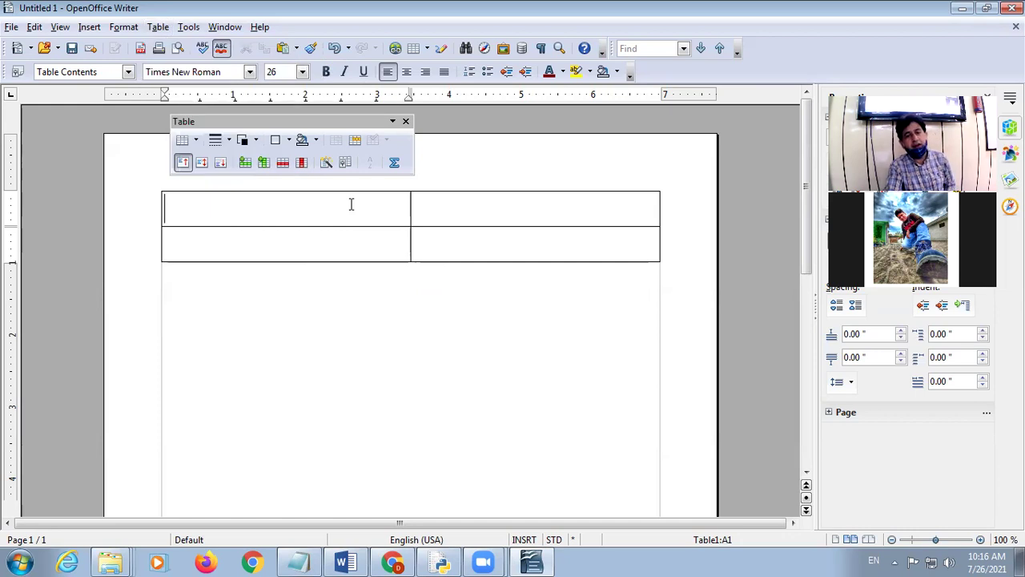
pyautogui.rightClick(350, 207)
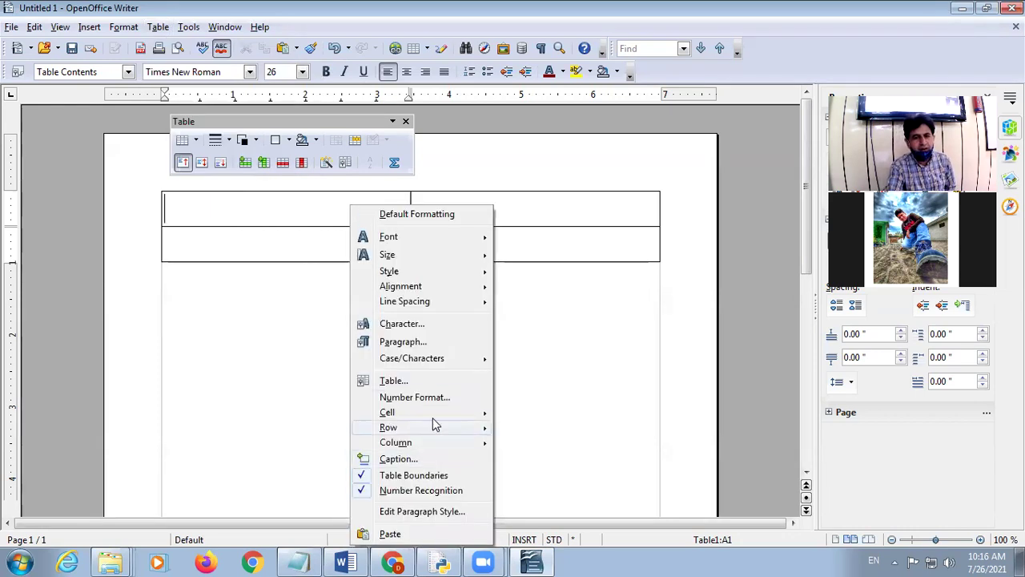
pyautogui.moveTo(432, 417)
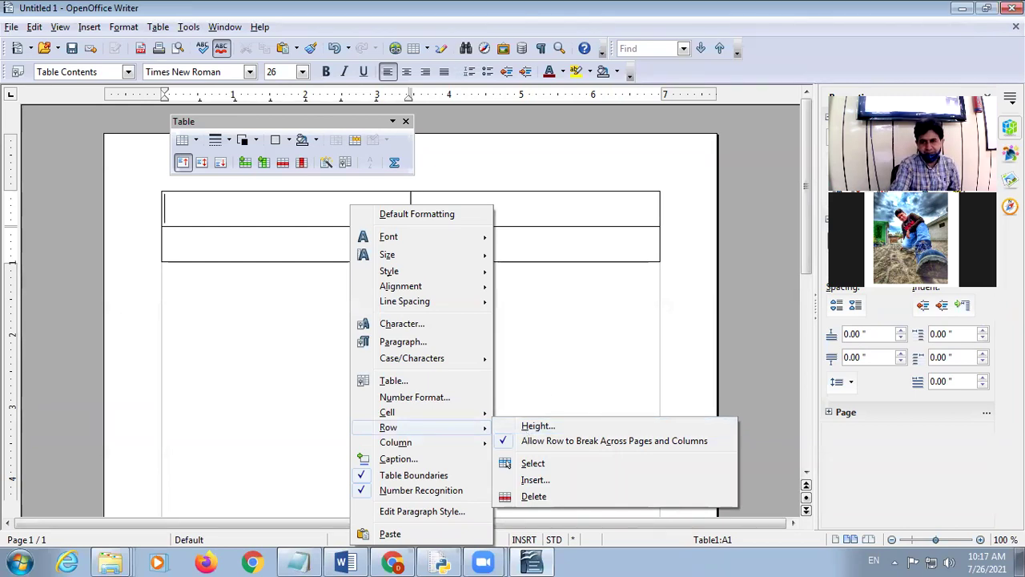
pyautogui.press('Escape')
pyautogui.press('Escape')
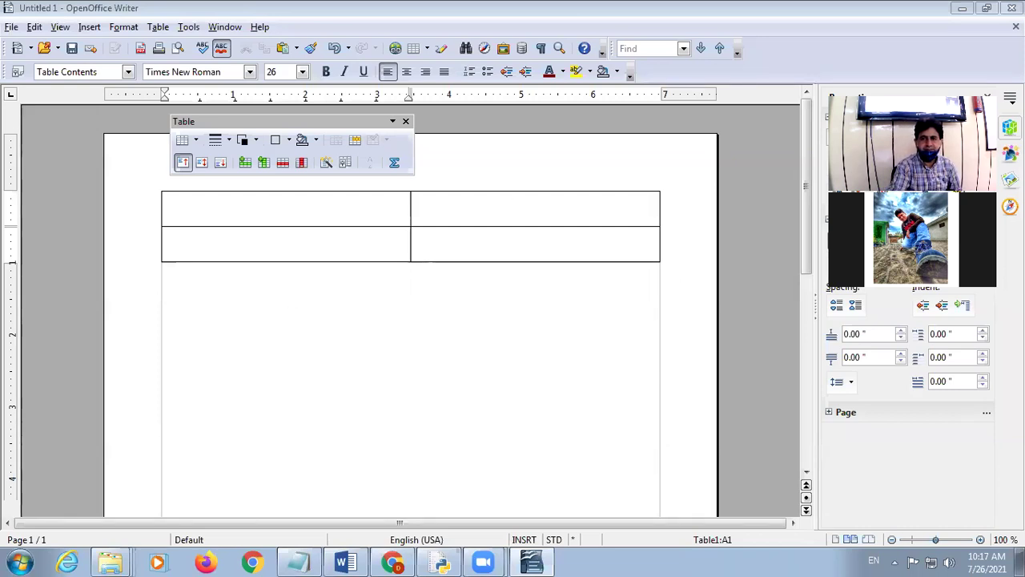
# - Select the table's first column and undo the table insertion
pyautogui.click(405, 121)
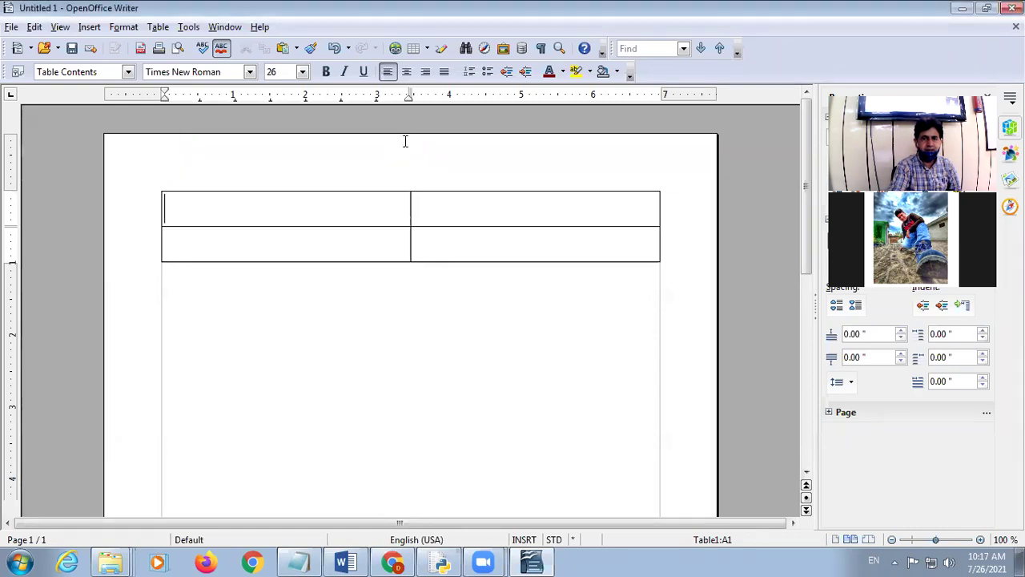
pyautogui.click(230, 185)
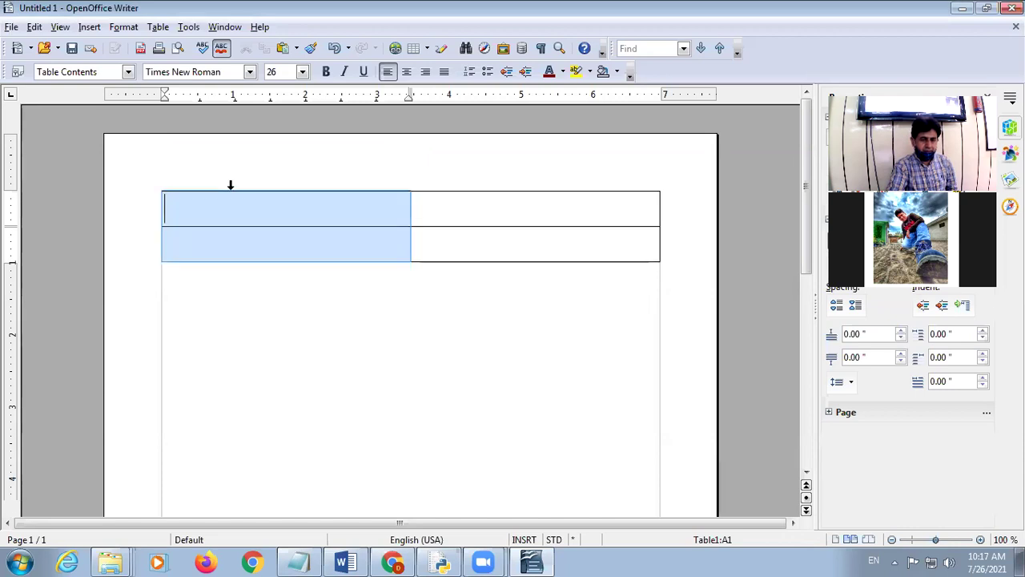
pyautogui.hotkey('ctrl', 'z')
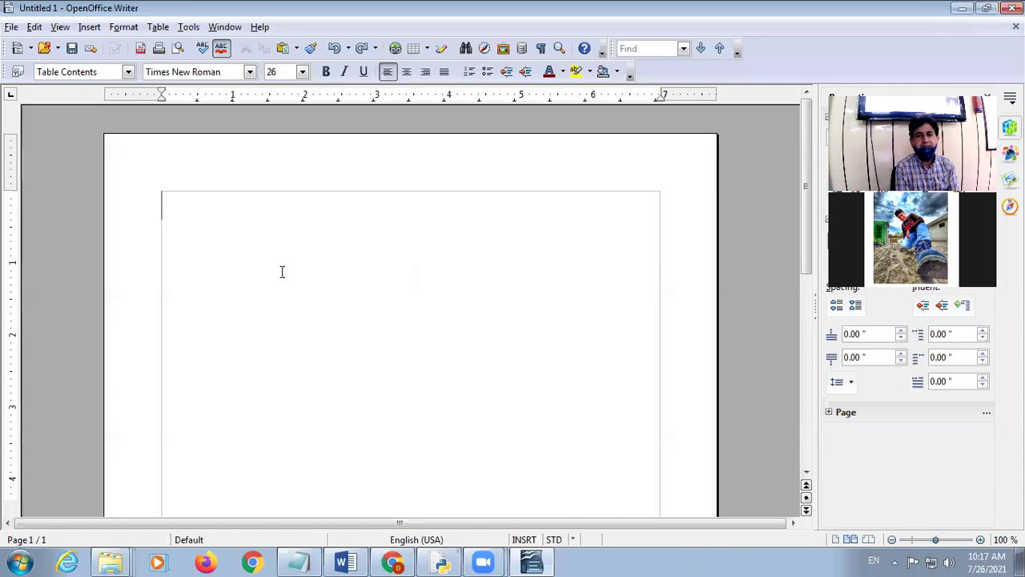
pyautogui.hotkey('ctrl', 'z')
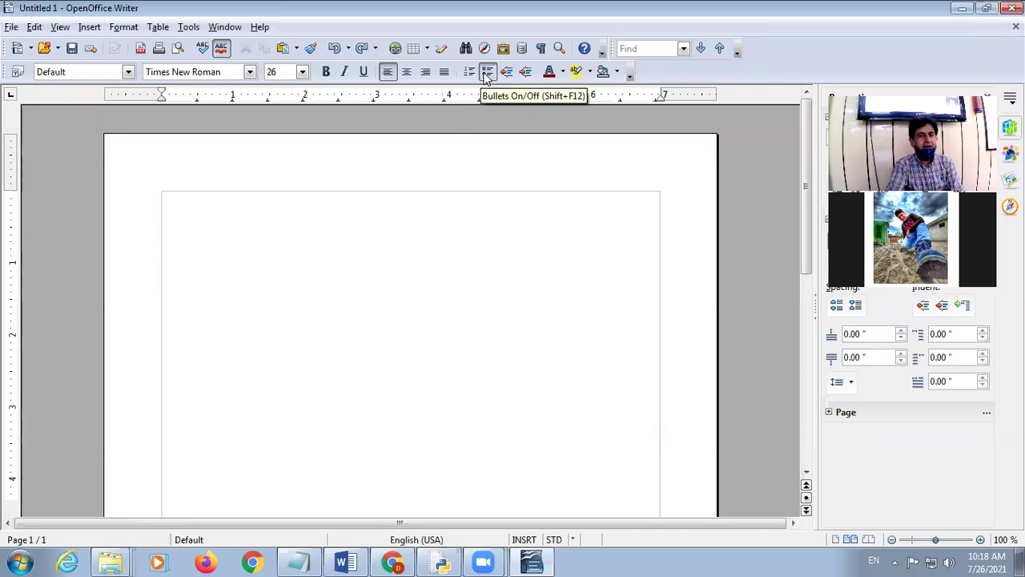
# - Examine the bullet, numbering type, outline, graphics, position and format options for bullets and numbering without applying any
pyautogui.click(90, 27)
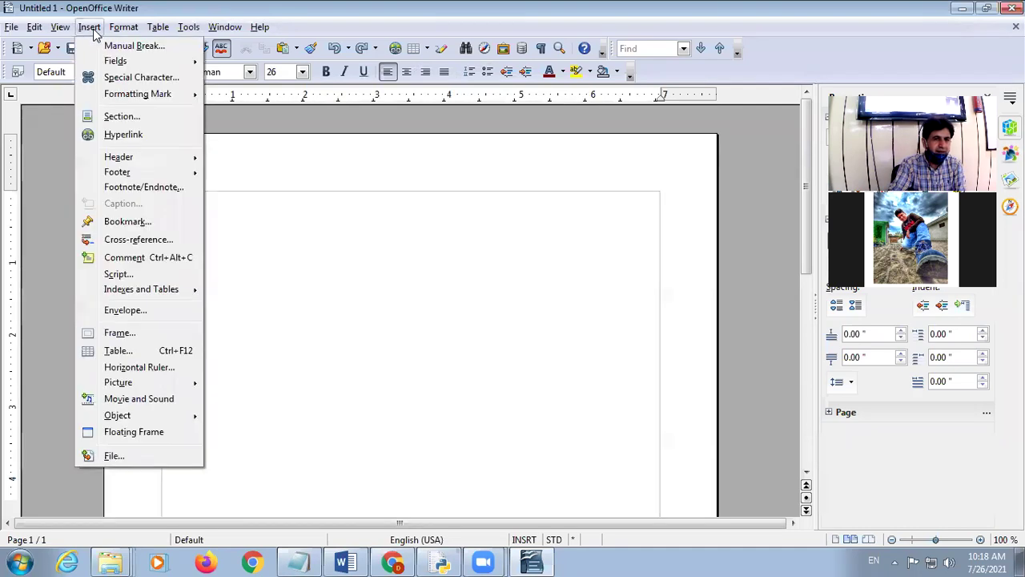
pyautogui.moveTo(117, 30)
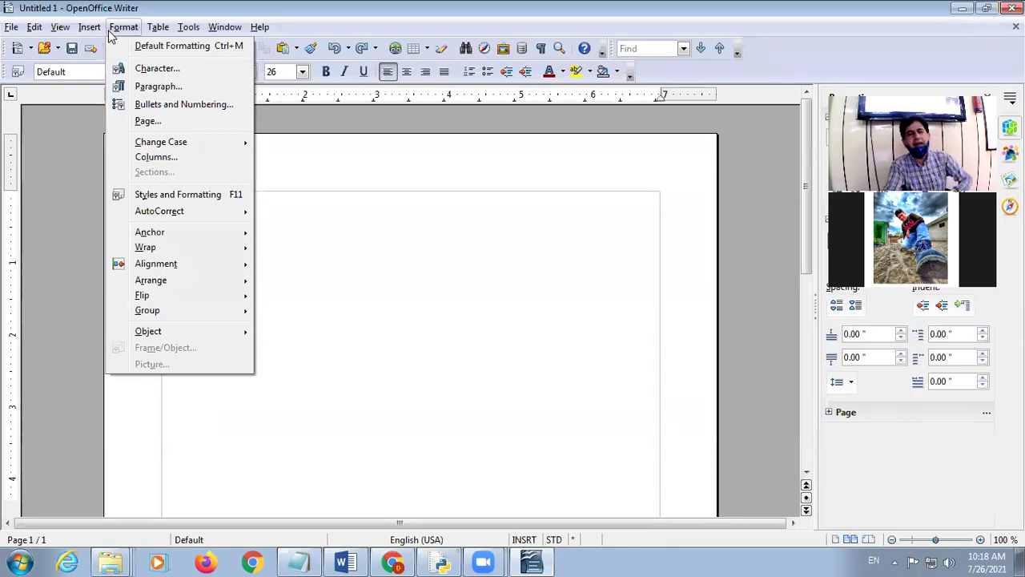
pyautogui.click(179, 107)
pyautogui.moveTo(444, 120); pyautogui.dragTo(338, 116)
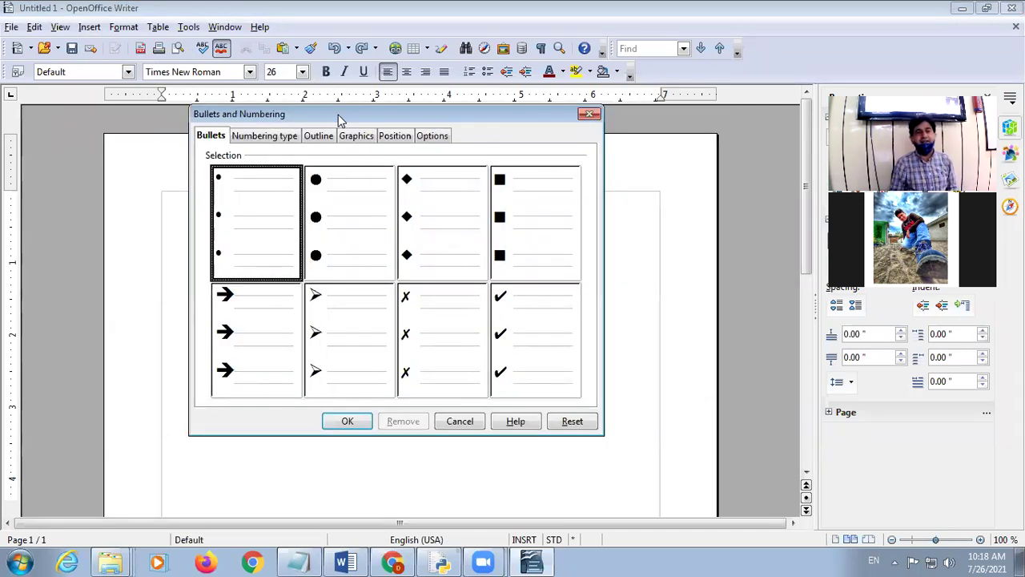
pyautogui.click(264, 138)
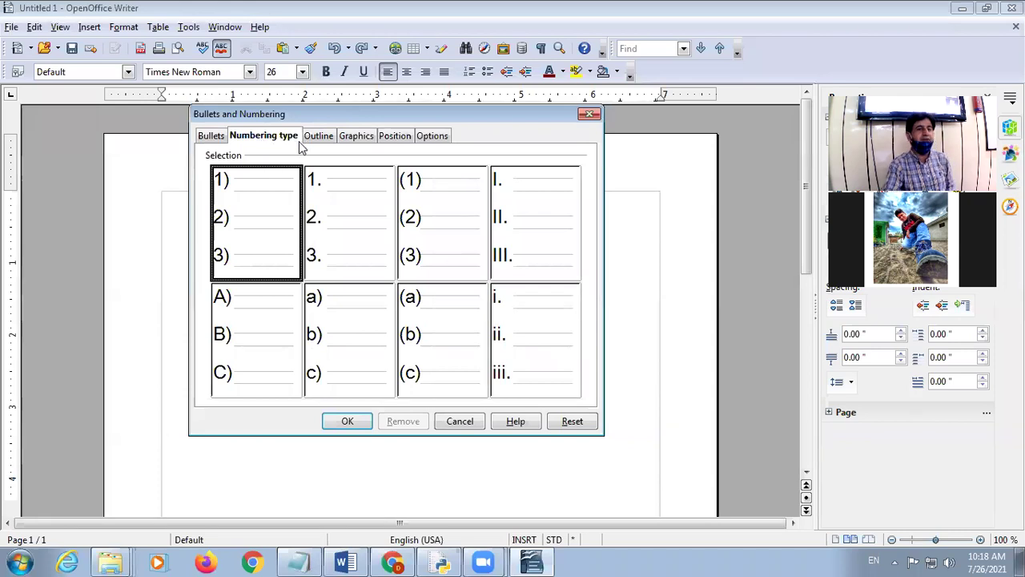
pyautogui.click(319, 136)
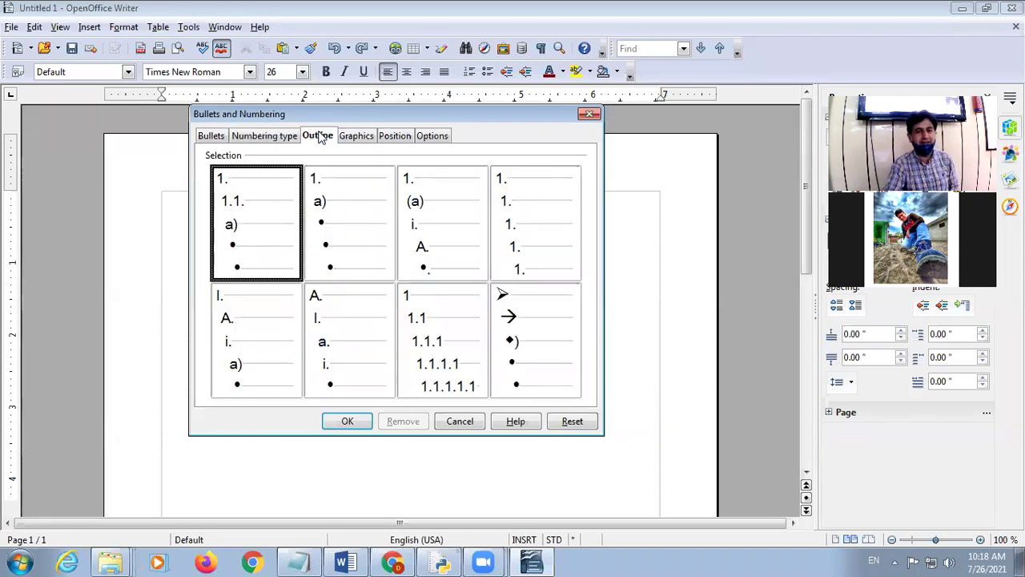
pyautogui.click(367, 138)
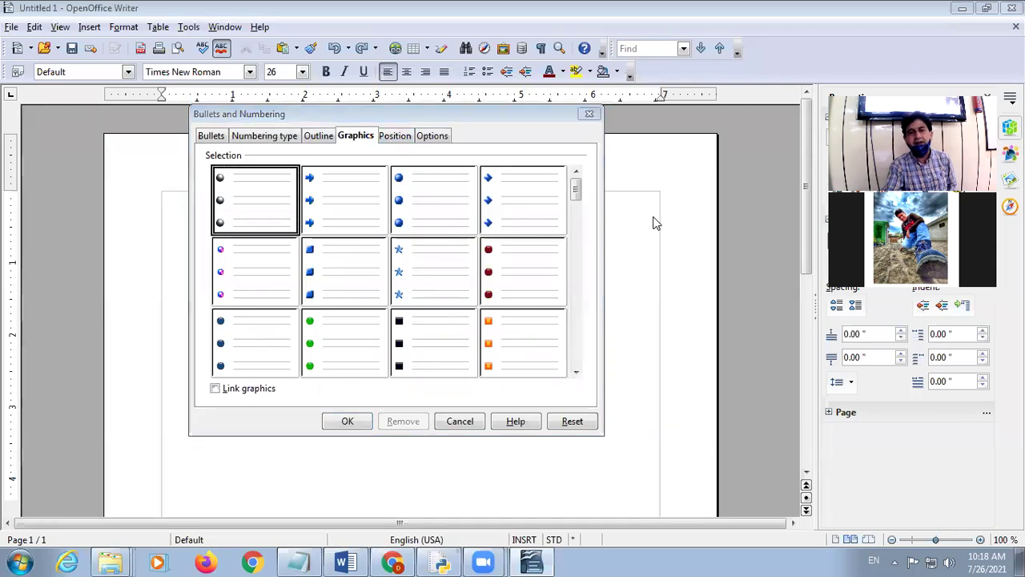
pyautogui.click(396, 143)
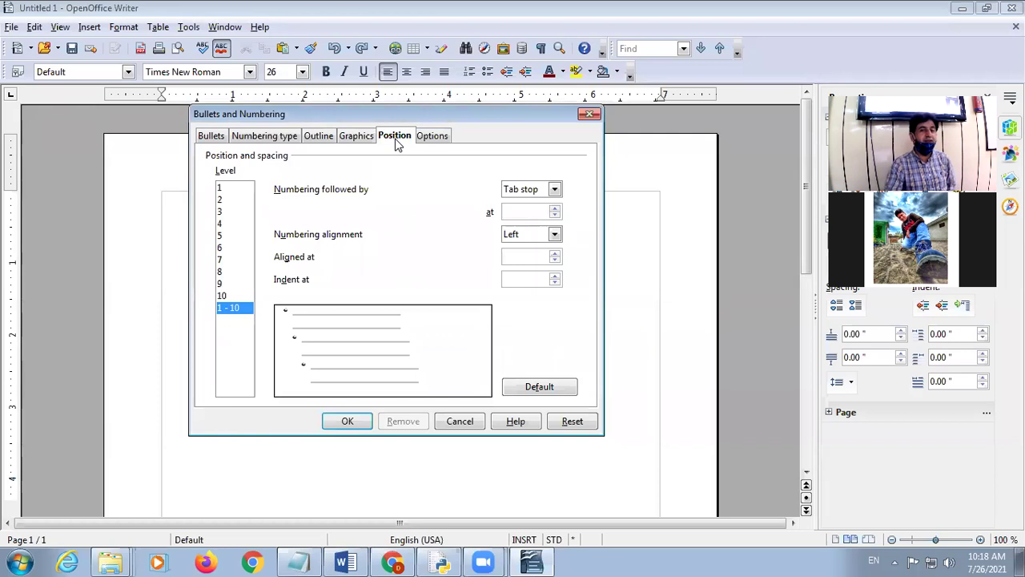
pyautogui.click(427, 145)
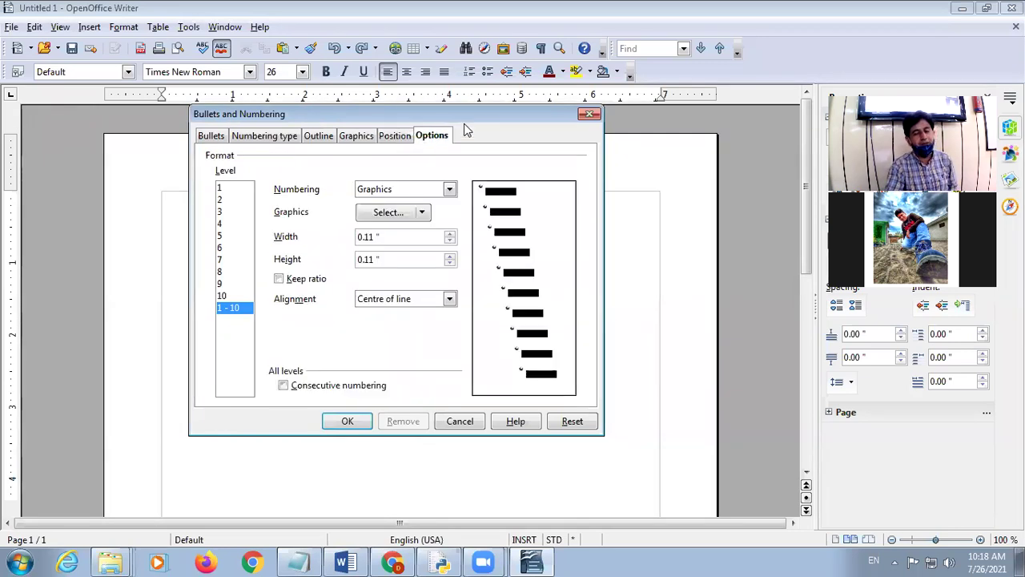
pyautogui.click(587, 115)
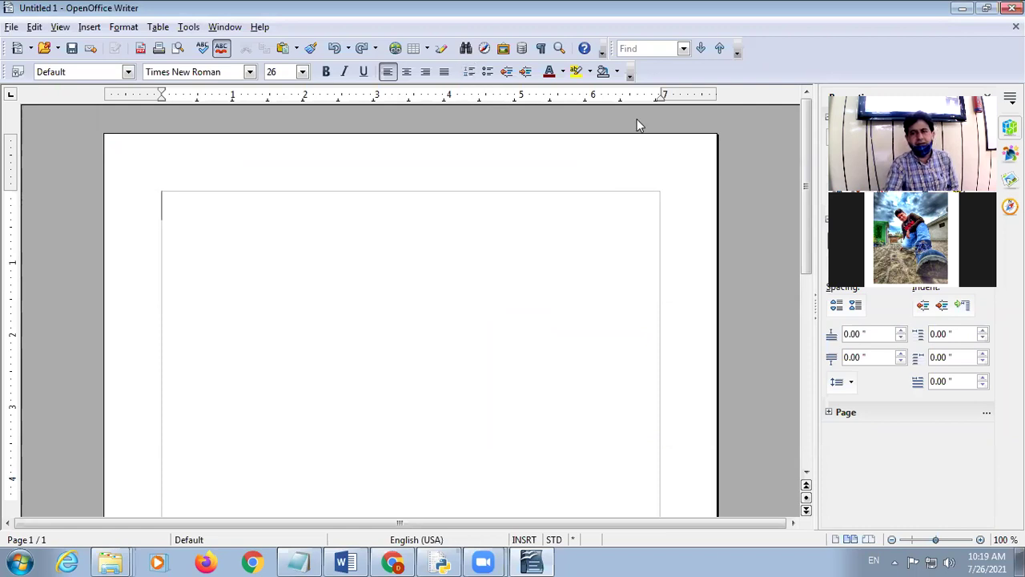
# - Create a numbered list with the items India, USA, Eng and UK
pyautogui.click(471, 77)
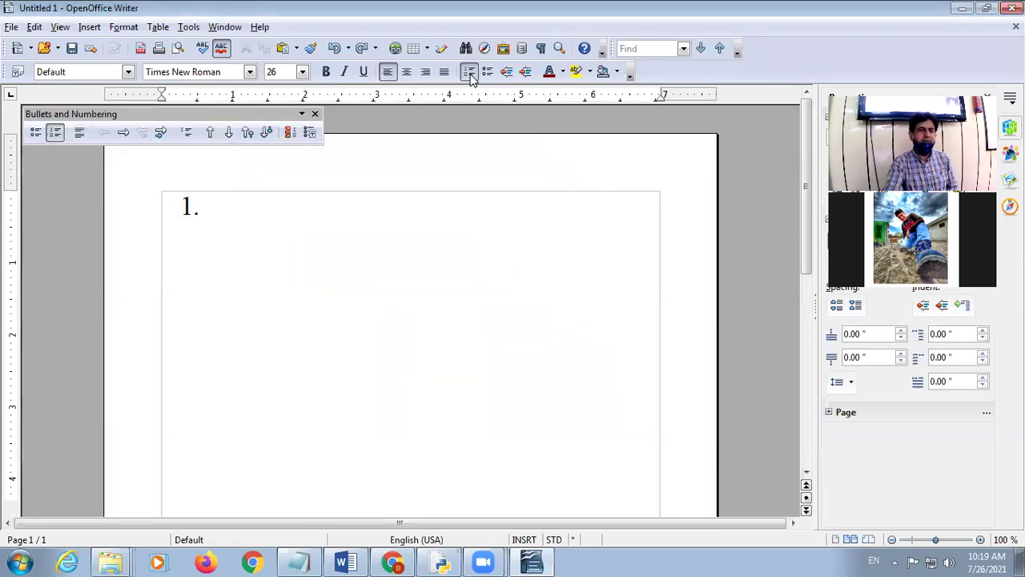
pyautogui.write('India')
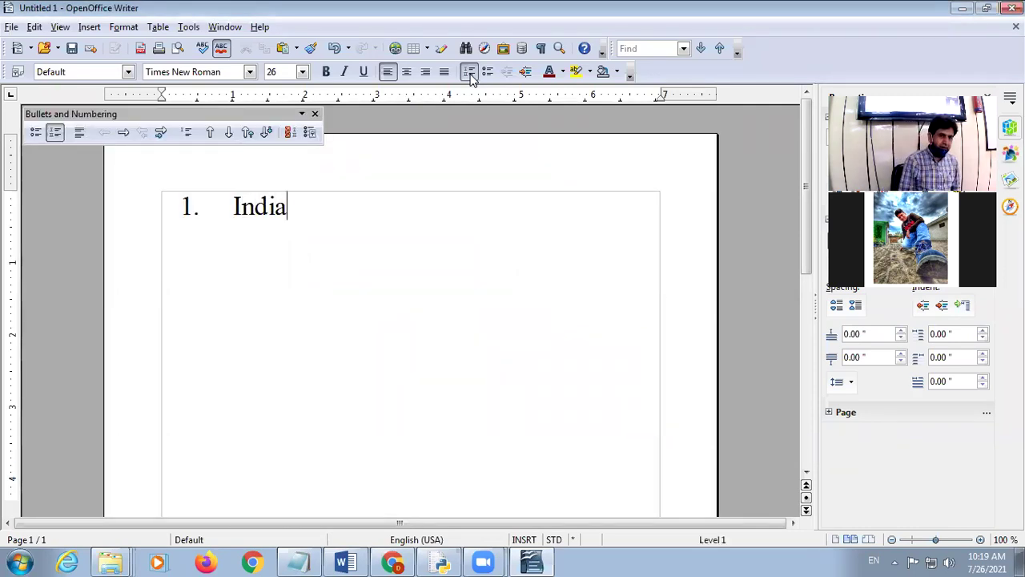
pyautogui.press('Return')
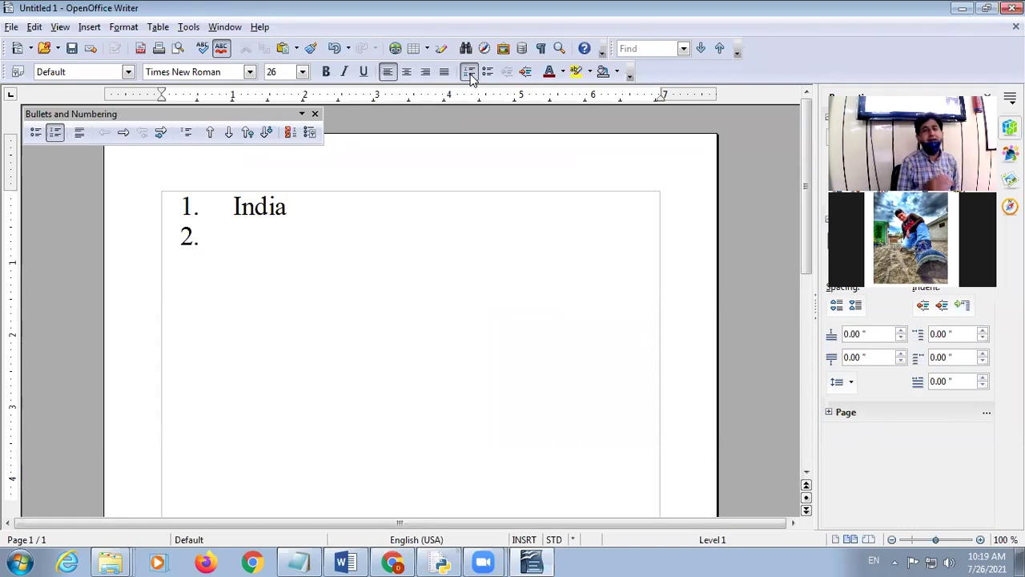
pyautogui.write('US')
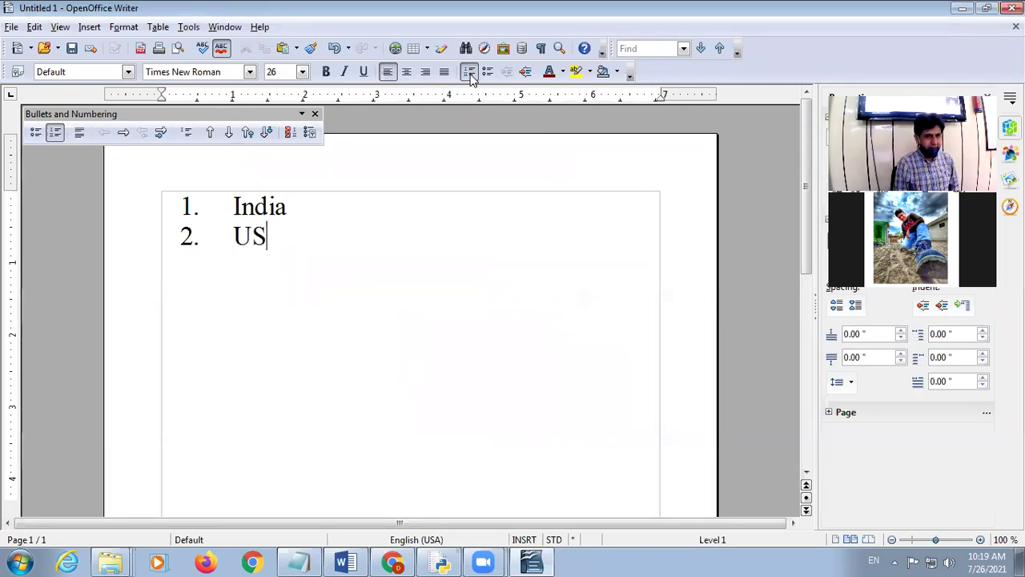
pyautogui.write('A')
pyautogui.press('Return')
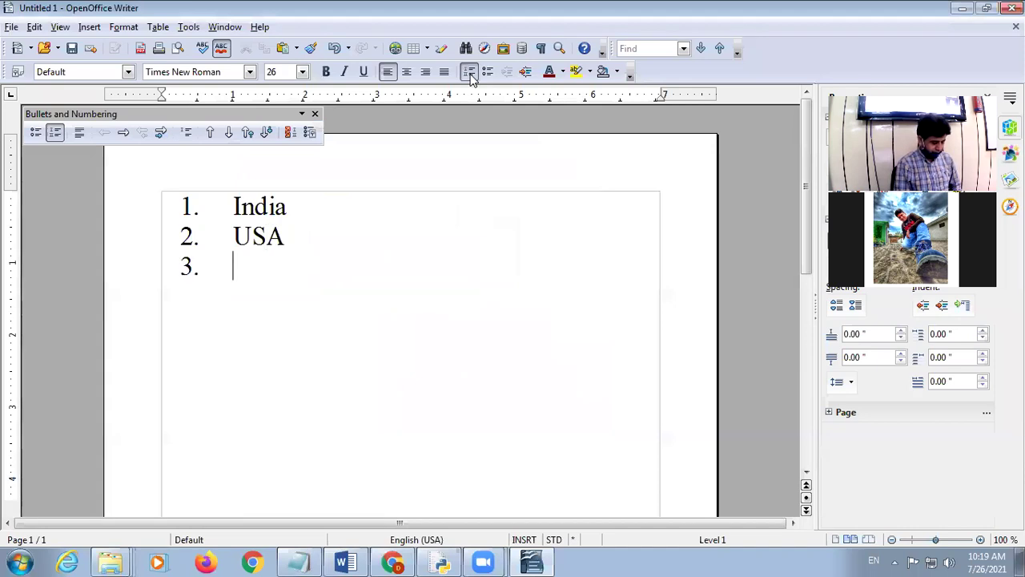
pyautogui.write('Eng')
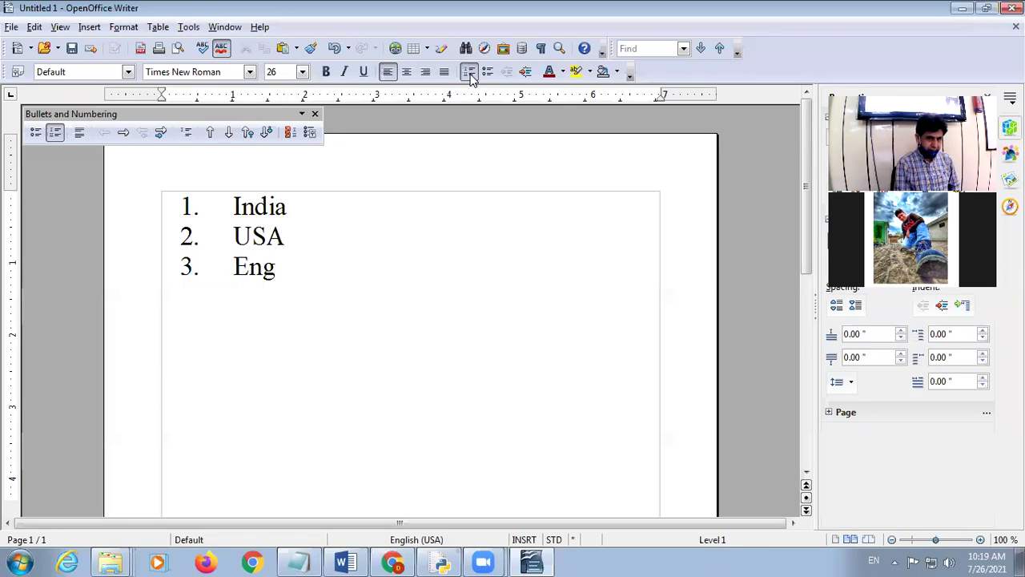
pyautogui.press('Return')
pyautogui.write('U')
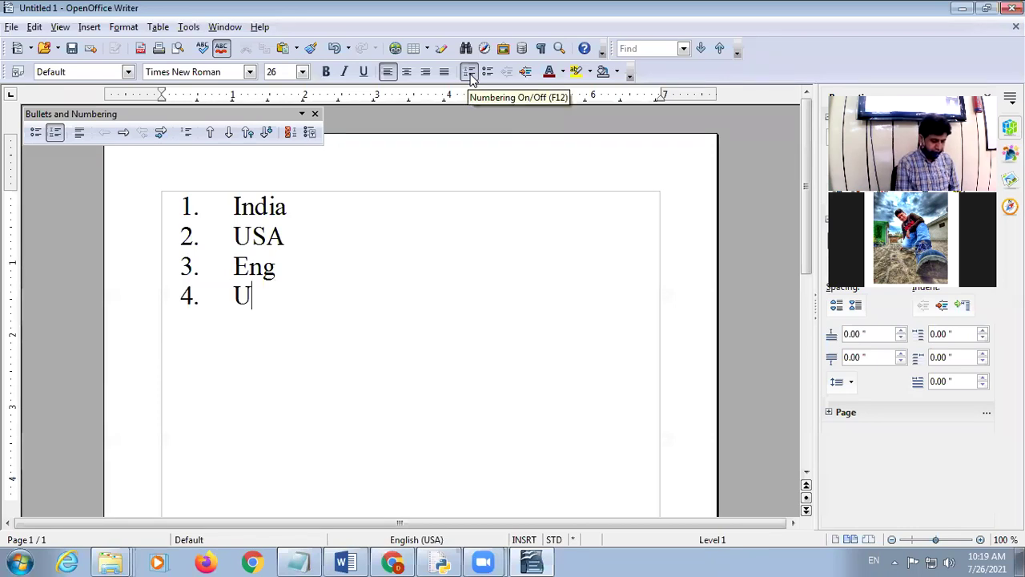
pyautogui.write('K')
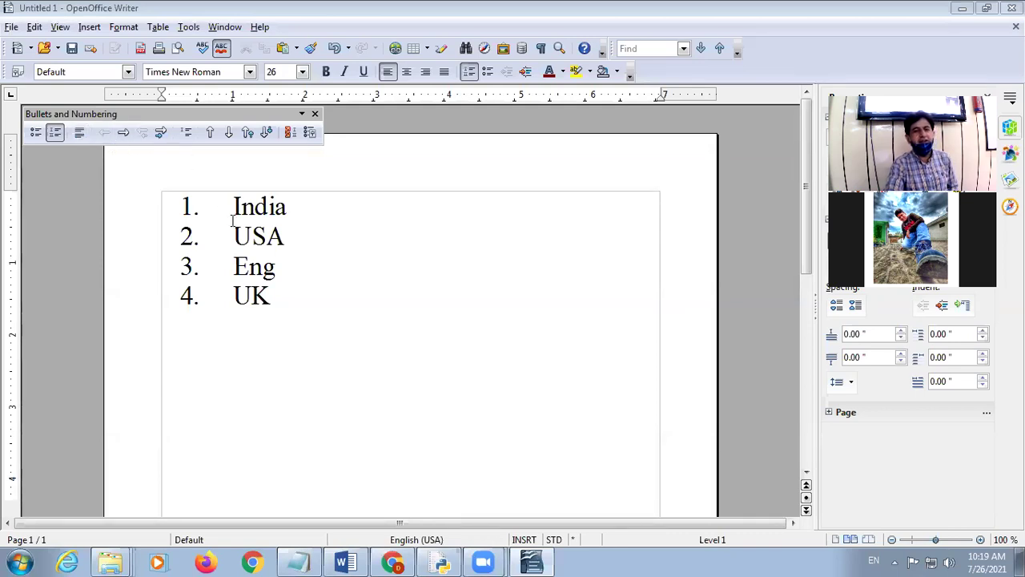
# - Insert the items Punjab and HP directly after India in the numbered list
pyautogui.click(298, 213)
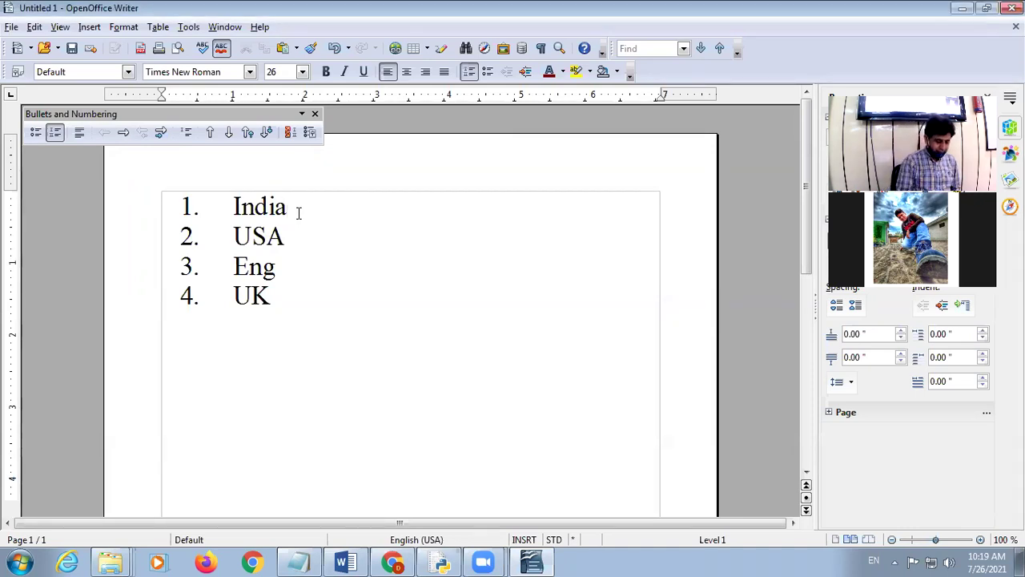
pyautogui.press('Return')
pyautogui.write('Puna')
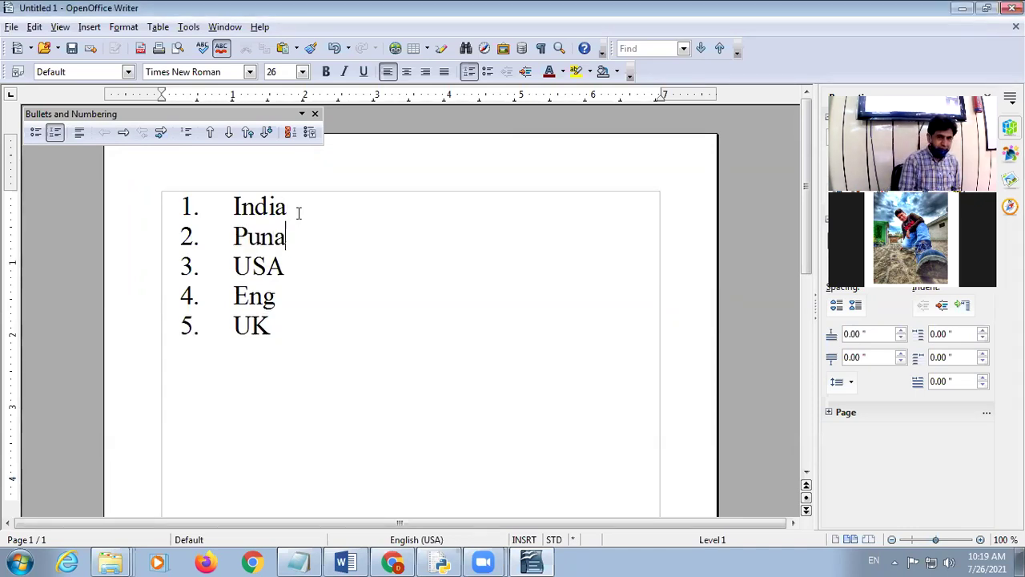
pyautogui.write('j')
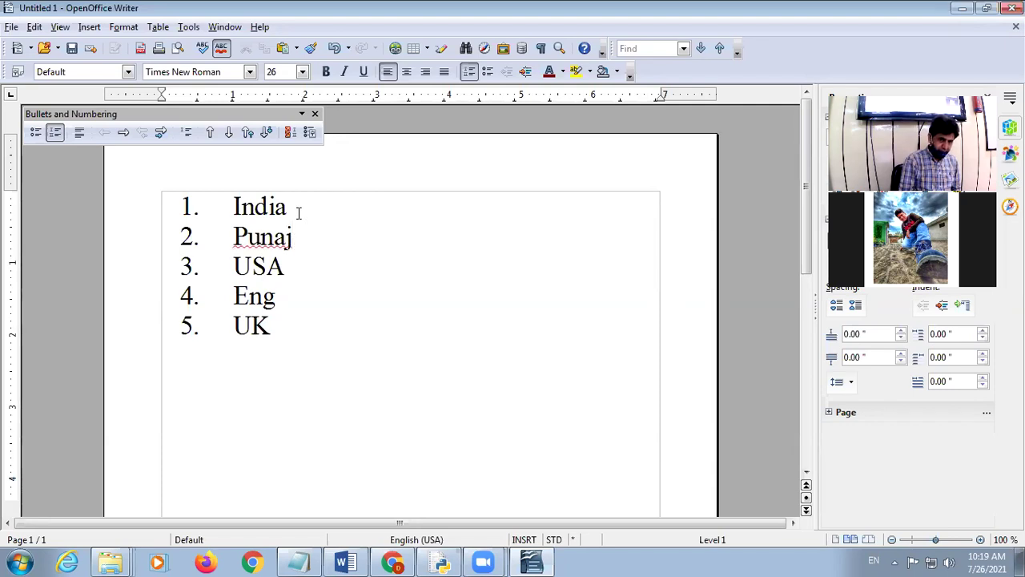
pyautogui.press('BackSpace')
pyautogui.write('b')
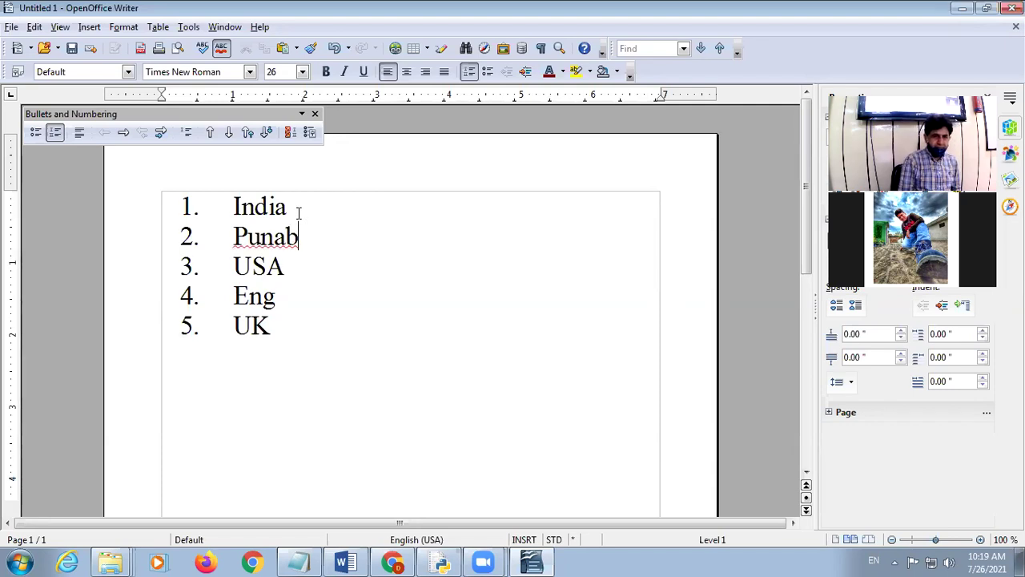
pyautogui.press('BackSpace')
pyautogui.press('BackSpace')
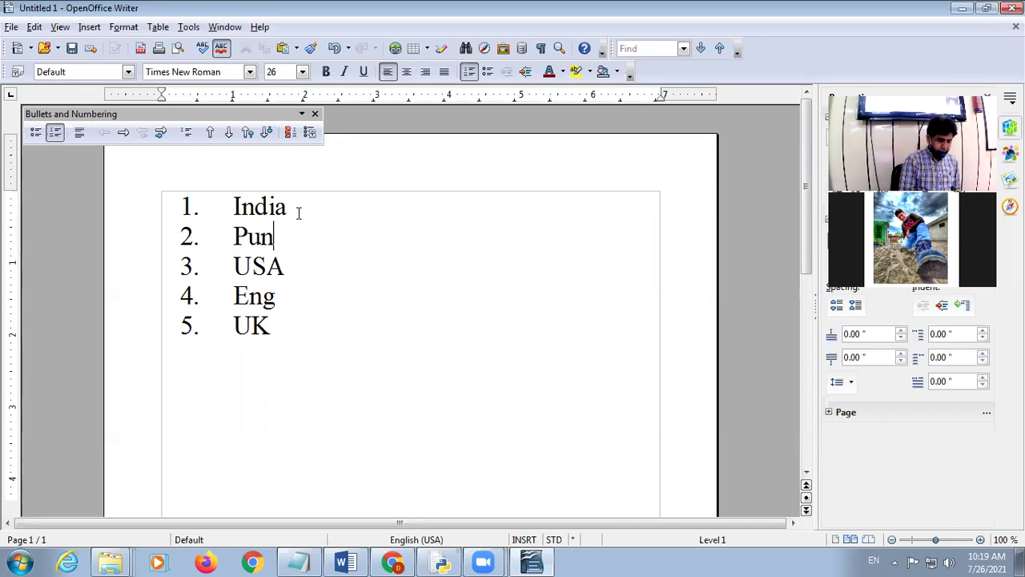
pyautogui.write('jab')
pyautogui.press('Return')
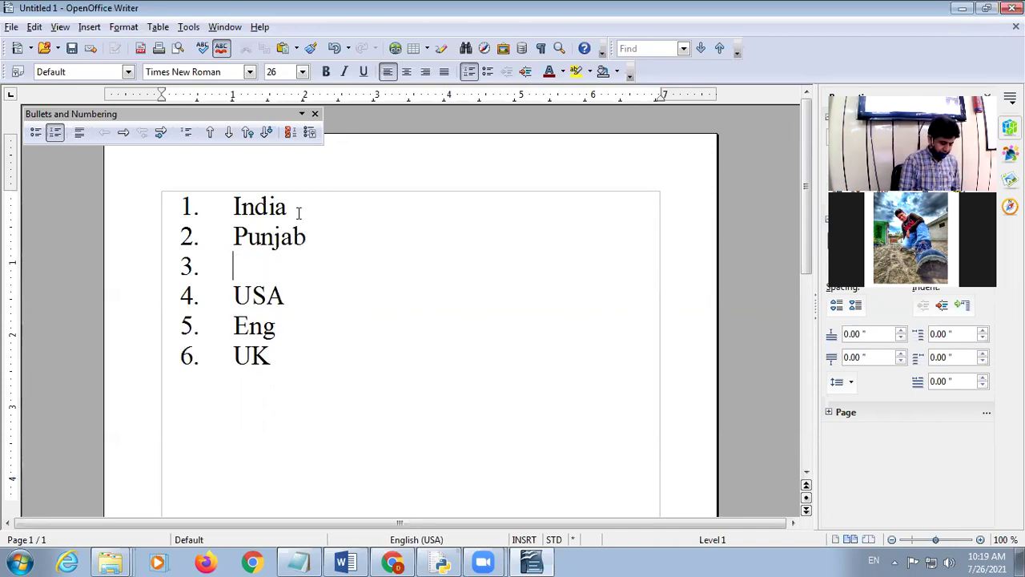
pyautogui.write('HP')
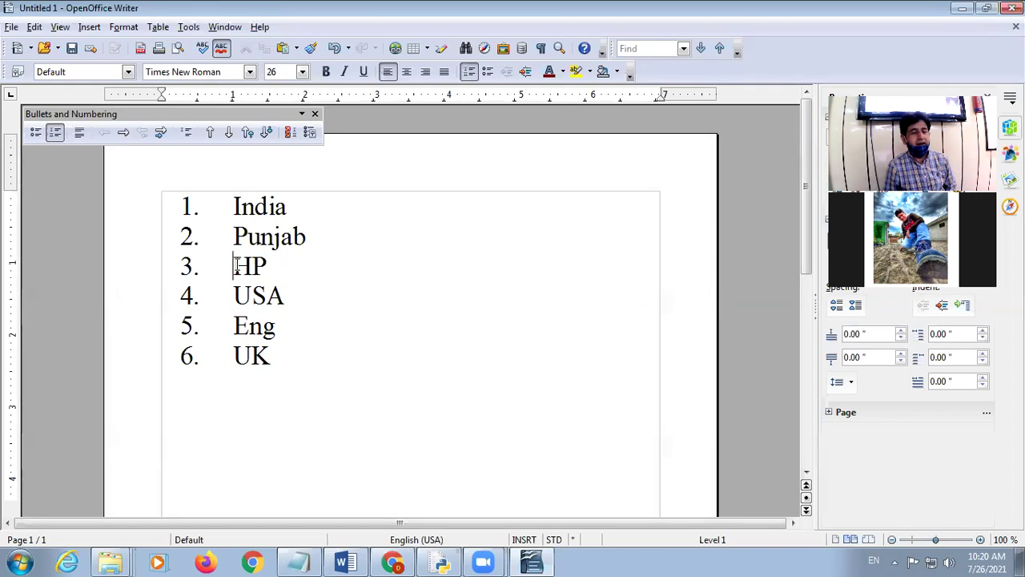
# - Demote the Punjab and HP items one level so they are subitems of India
pyautogui.click(232, 237)
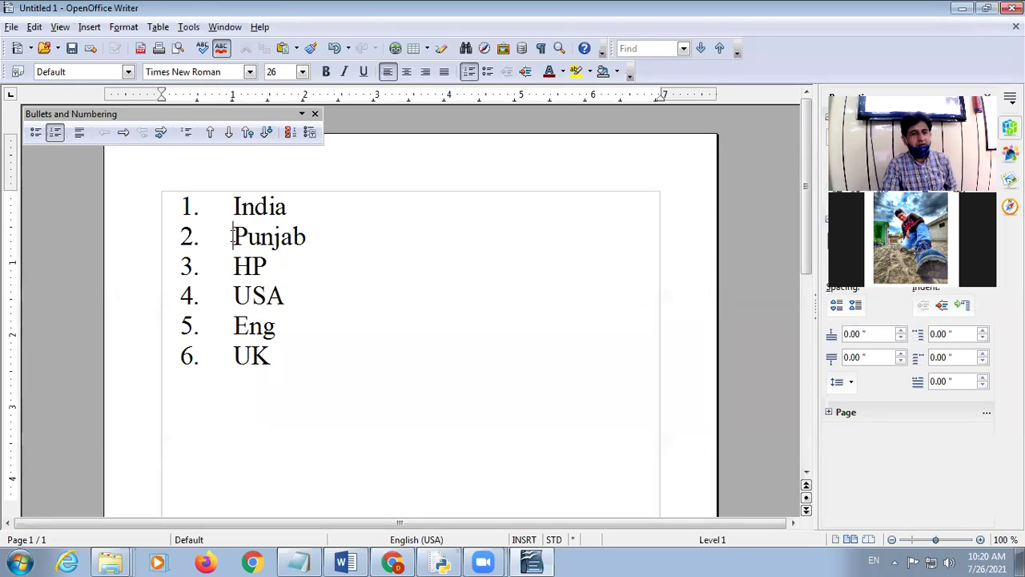
pyautogui.click(123, 133)
pyautogui.click(235, 267)
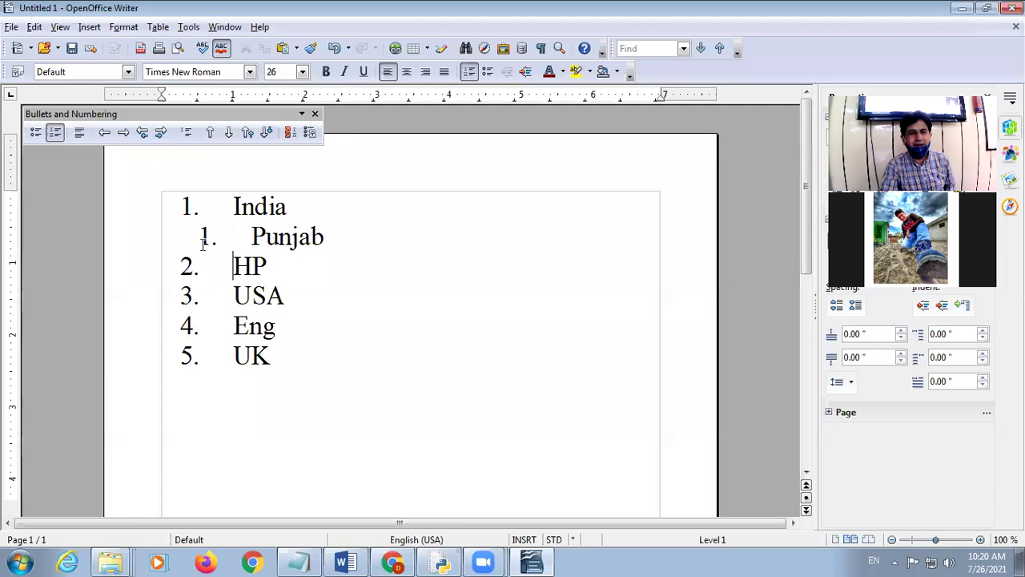
pyautogui.click(123, 136)
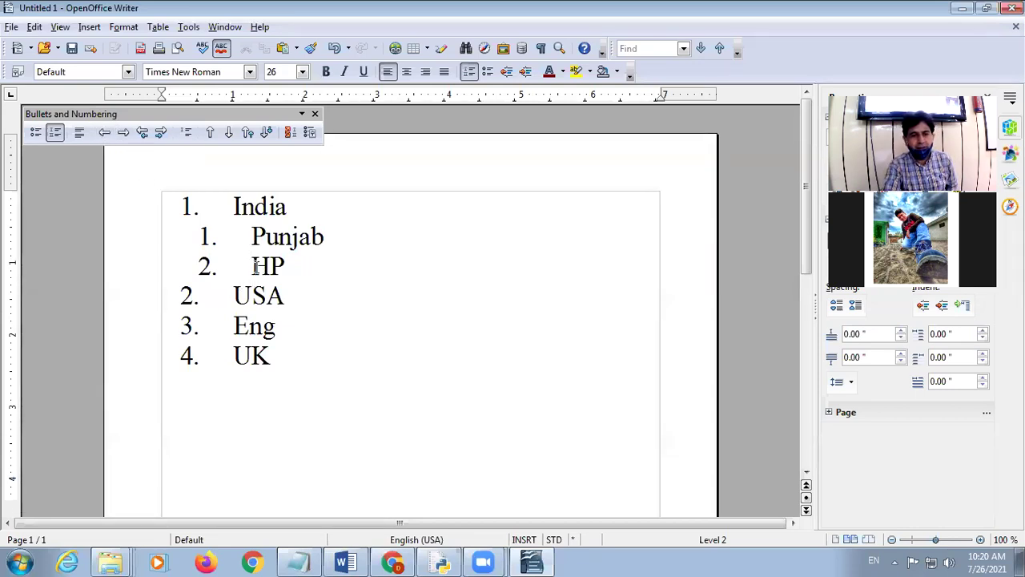
# - Try promoting HP one level and demoting it down to level 4, and return it to level 2
pyautogui.click(104, 134)
pyautogui.click(124, 136)
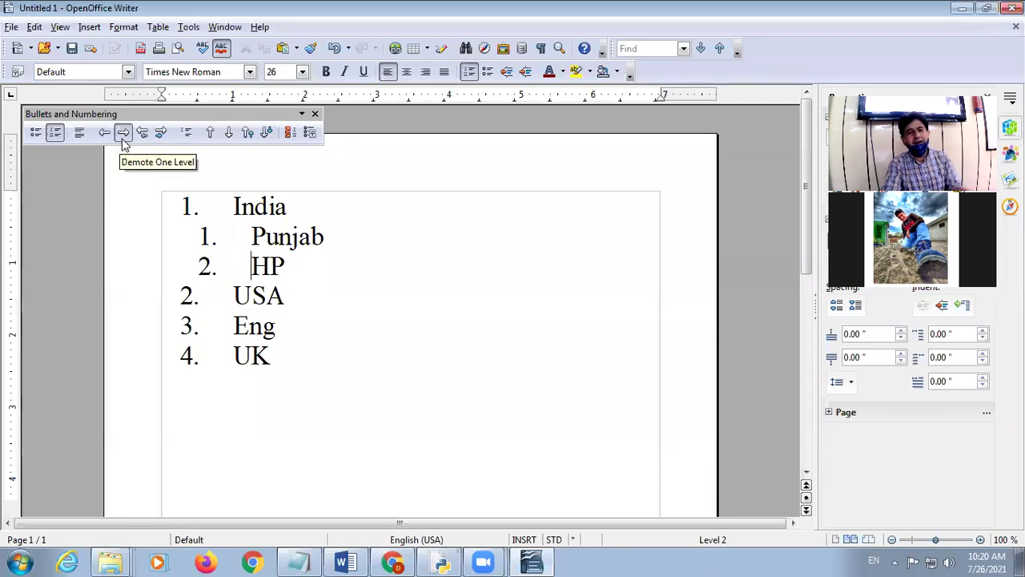
pyautogui.click(124, 136)
pyautogui.click(123, 136)
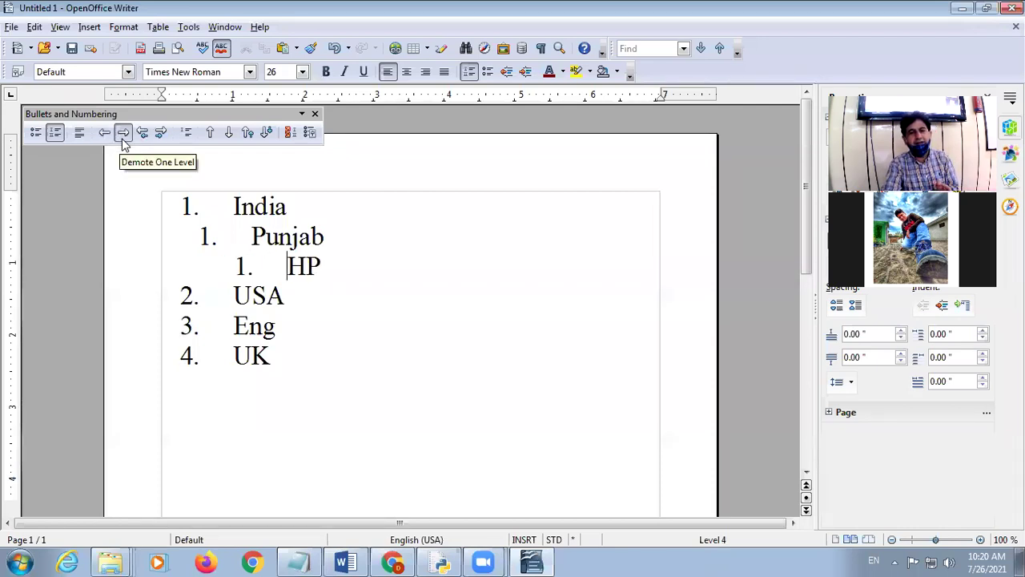
pyautogui.click(103, 134)
pyautogui.click(103, 133)
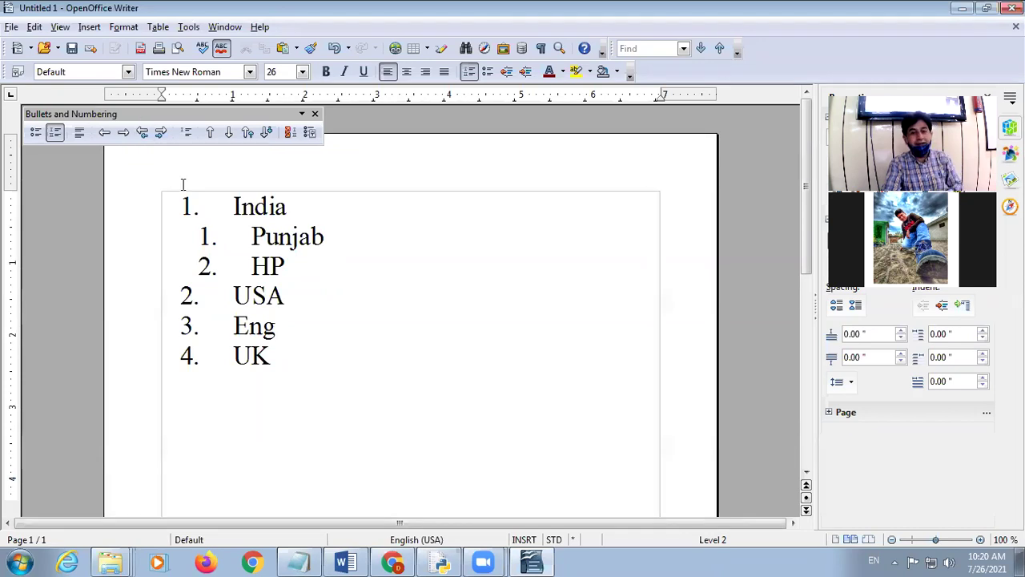
# - Promote Punjab one level, and demote it two levels together with its subpoint HP
pyautogui.click(252, 237)
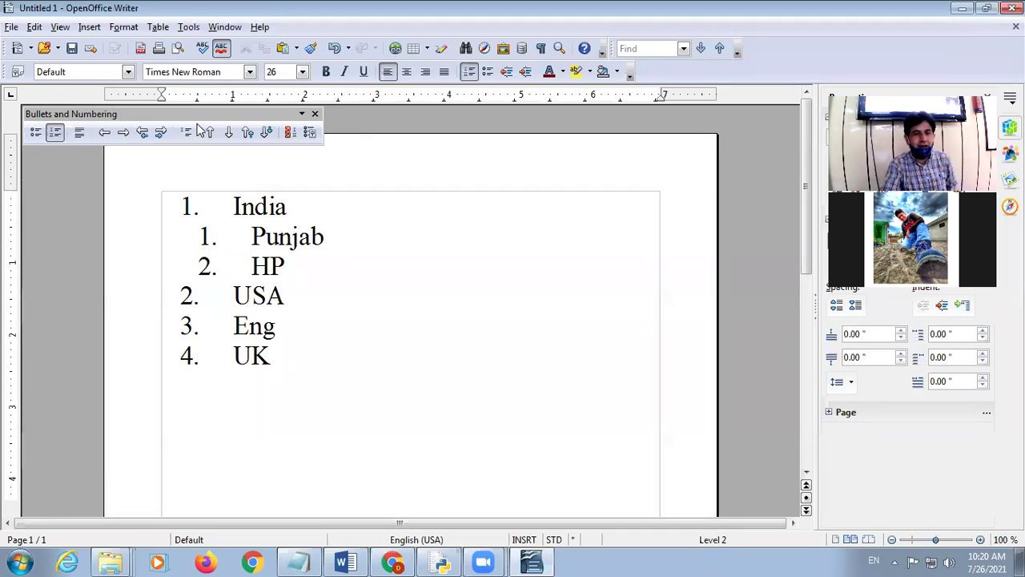
pyautogui.click(104, 133)
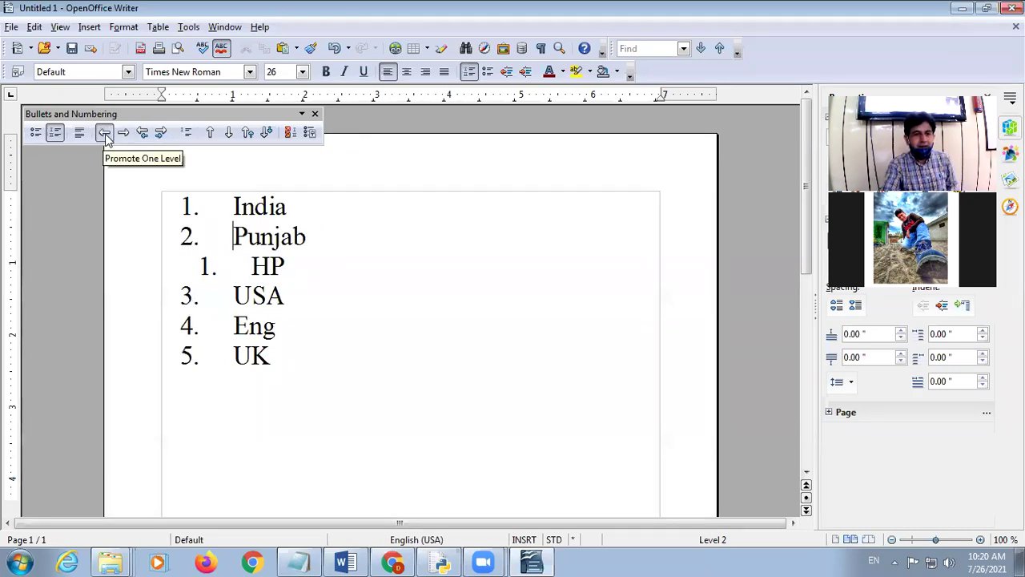
pyautogui.click(161, 132)
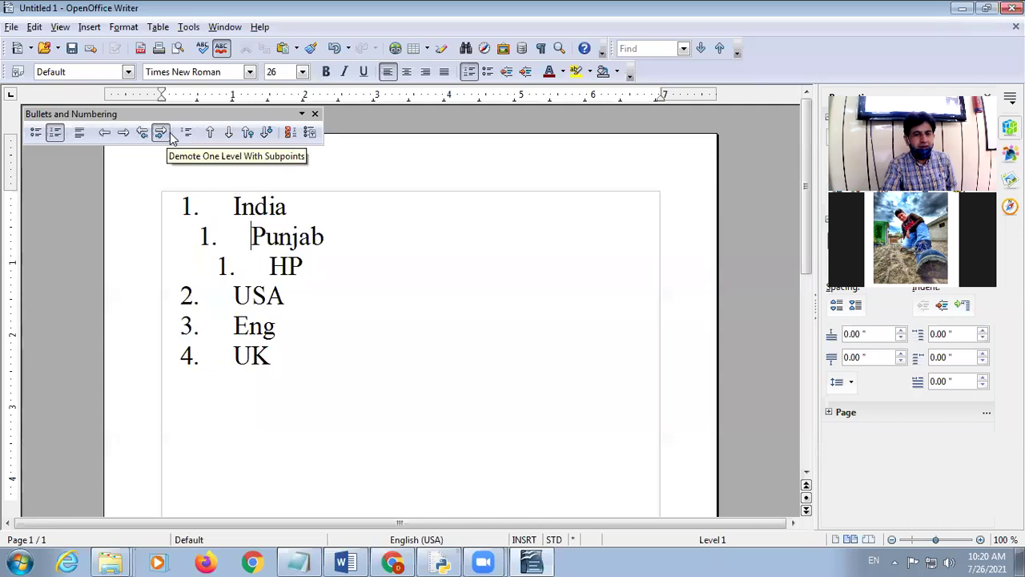
pyautogui.click(161, 133)
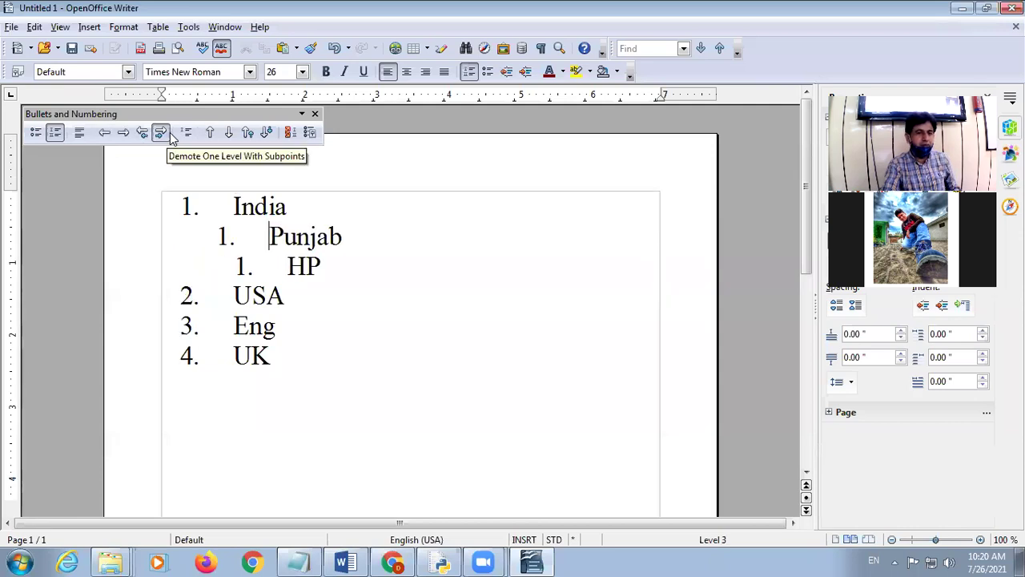
# - Undo the last demotion with subpoints and promote HP to the same level as Punjab
pyautogui.hotkey('ctrl', 'z')
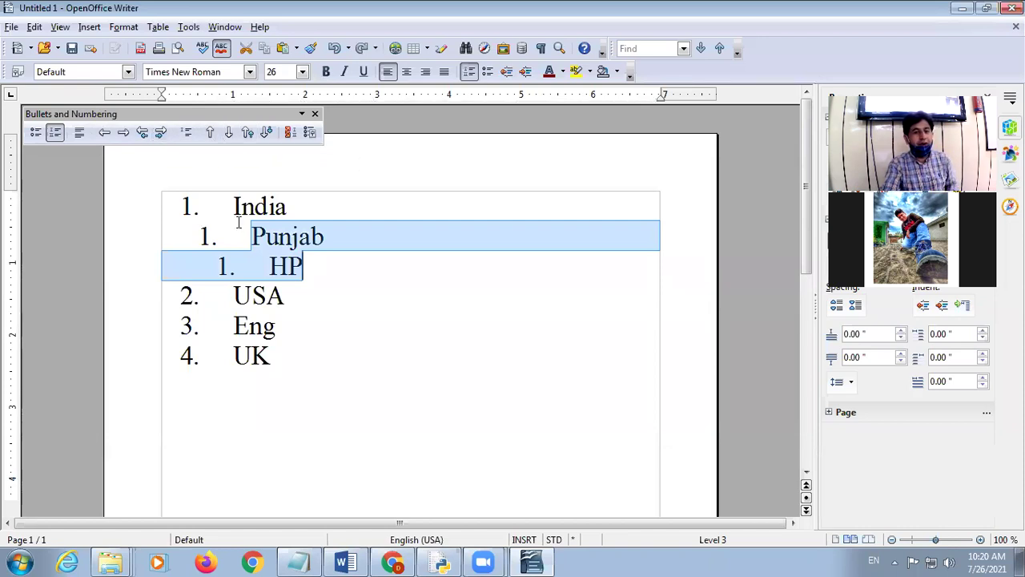
pyautogui.click(244, 258)
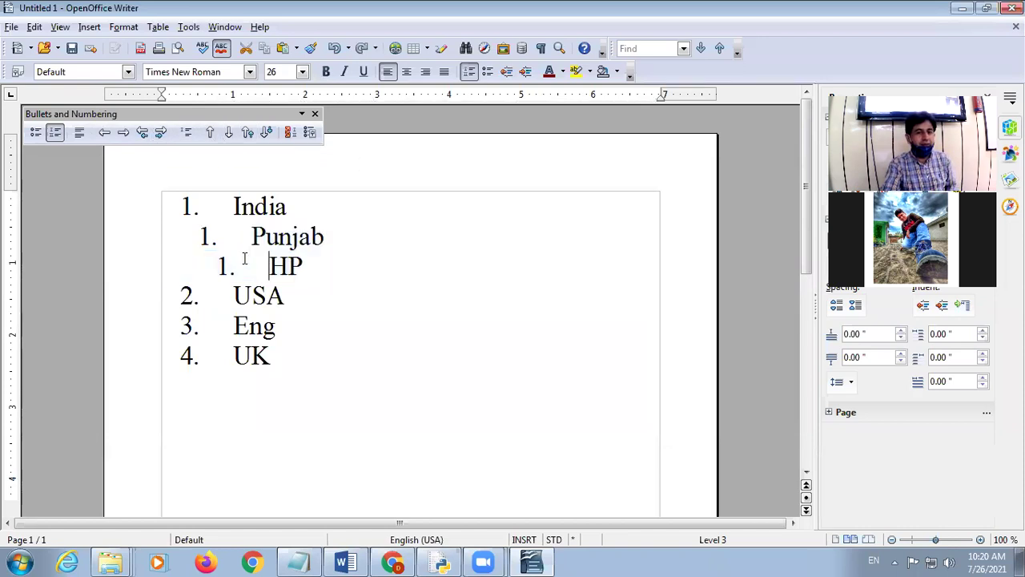
pyautogui.click(106, 132)
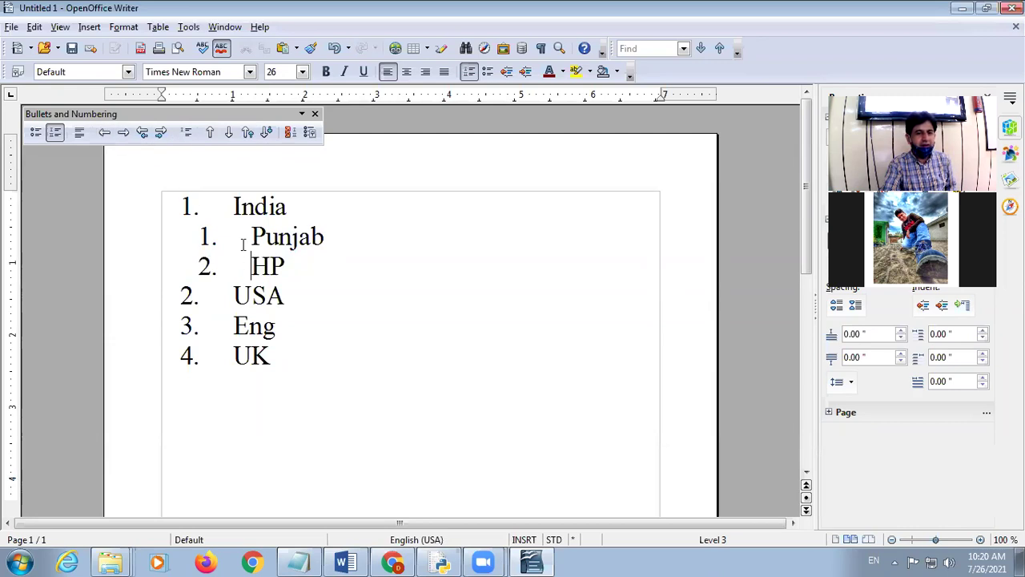
# - Move the Eng item up one position in the list, above USA
pyautogui.click(234, 324)
pyautogui.click(210, 133)
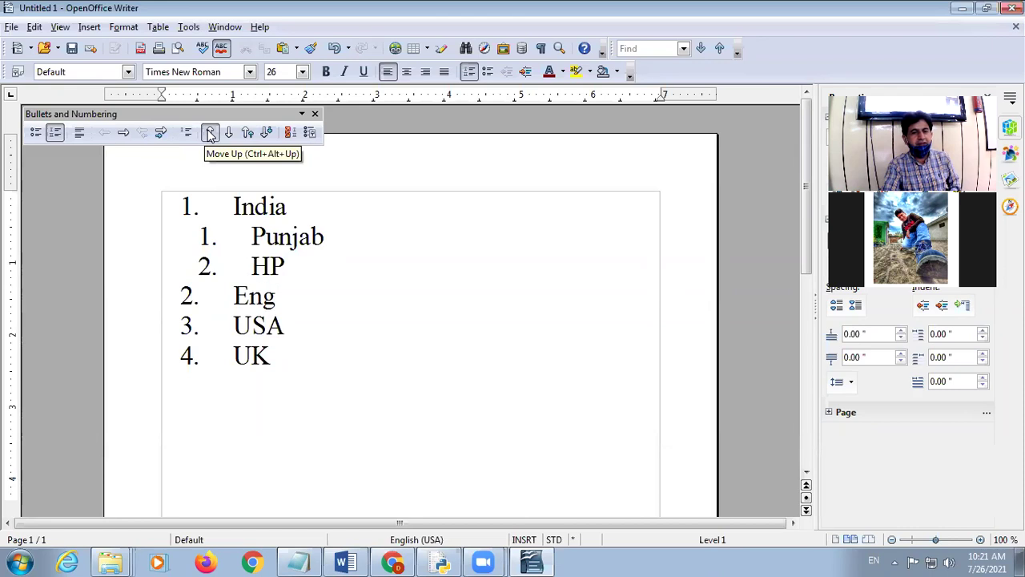
pyautogui.press('Down')
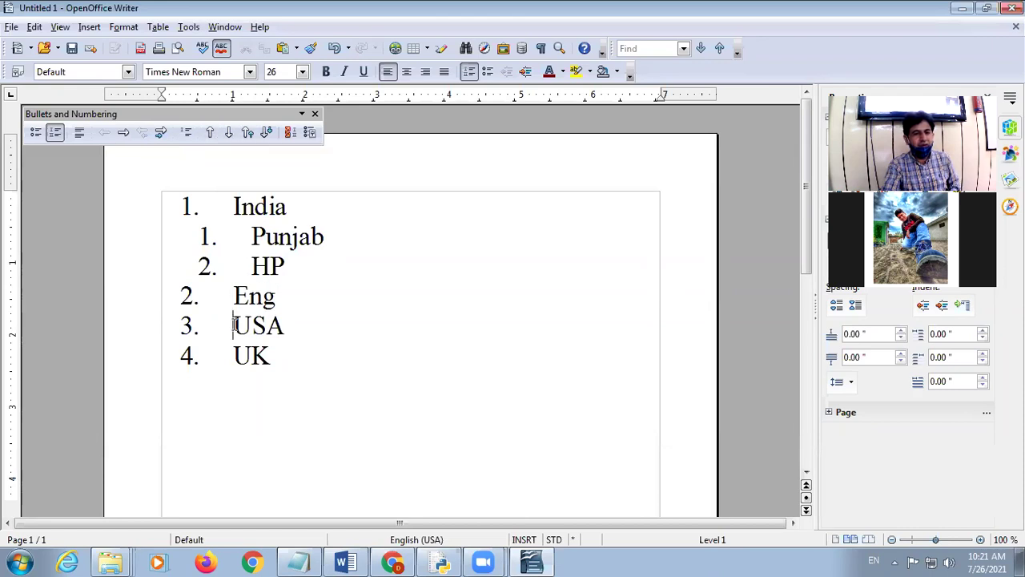